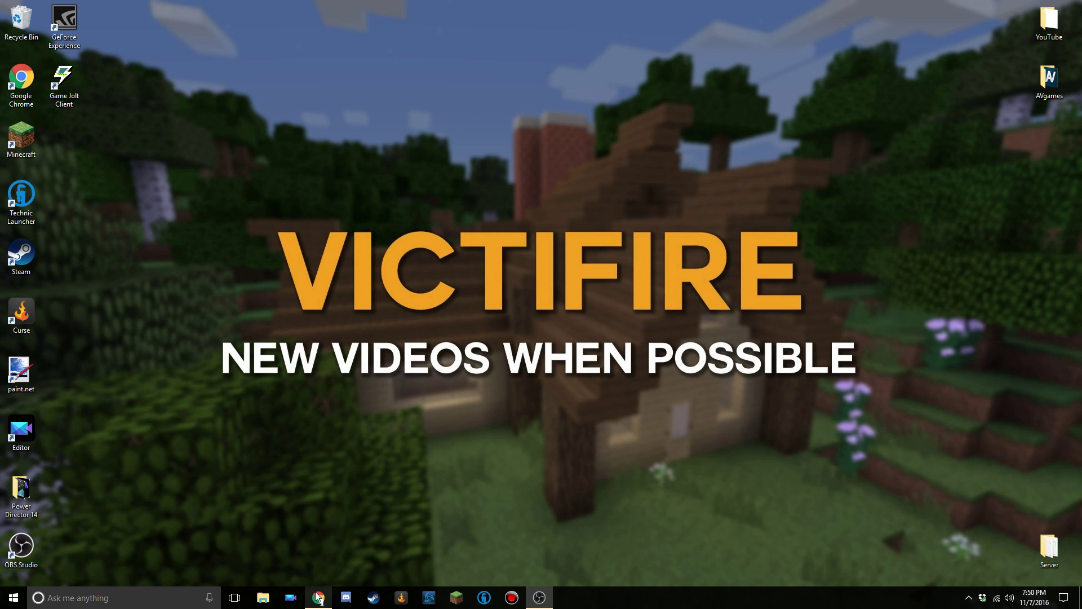
In Chrome, search Google for "java", open java.com, and bring up the Java downloads for all operating systems.
mouse_move(317, 595)
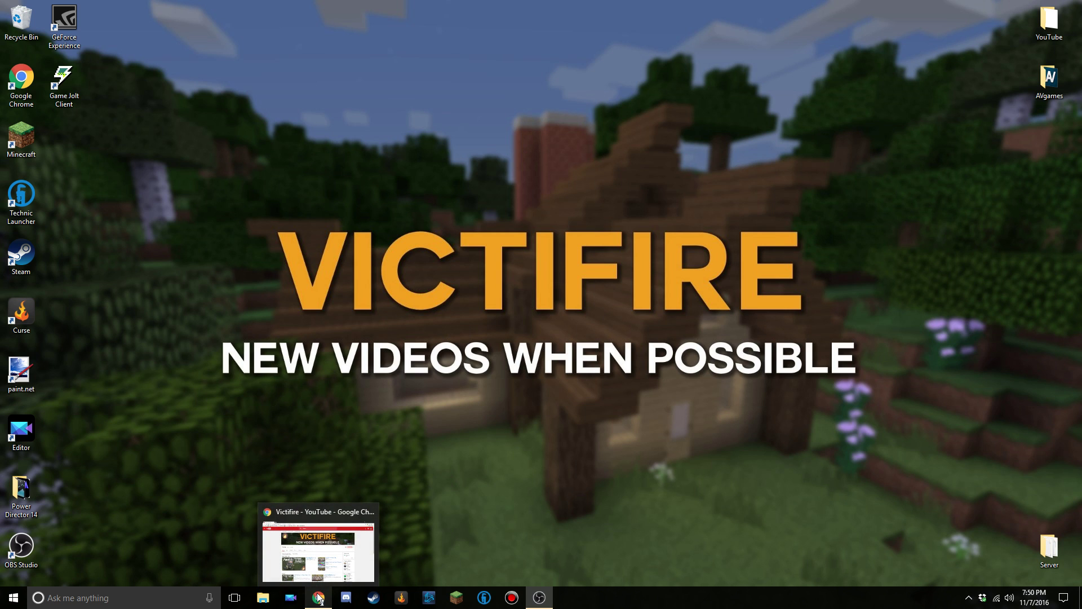
left_click(319, 596)
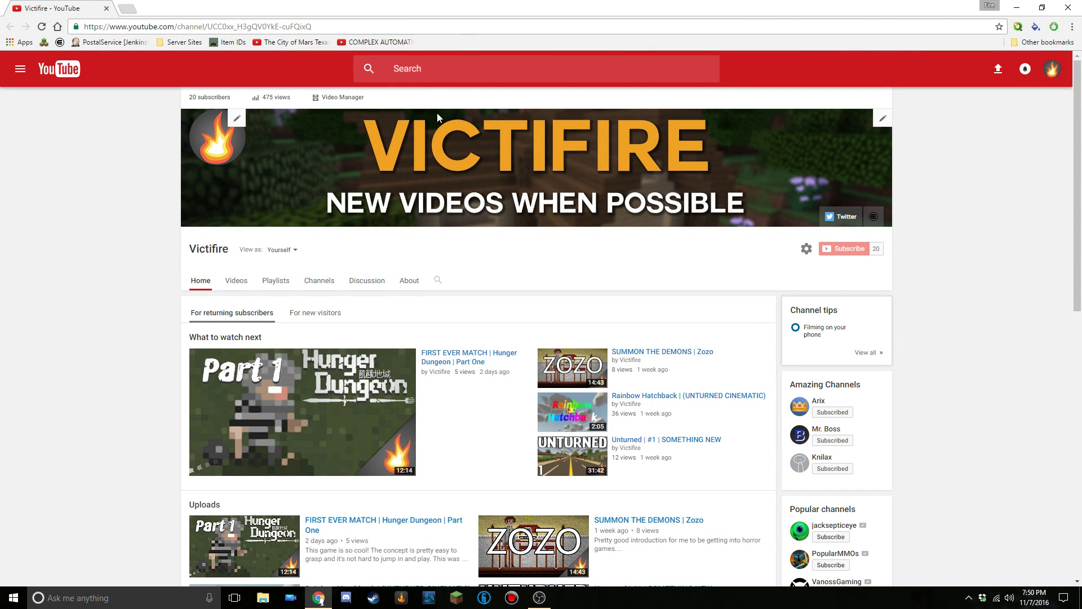
left_click(463, 28)
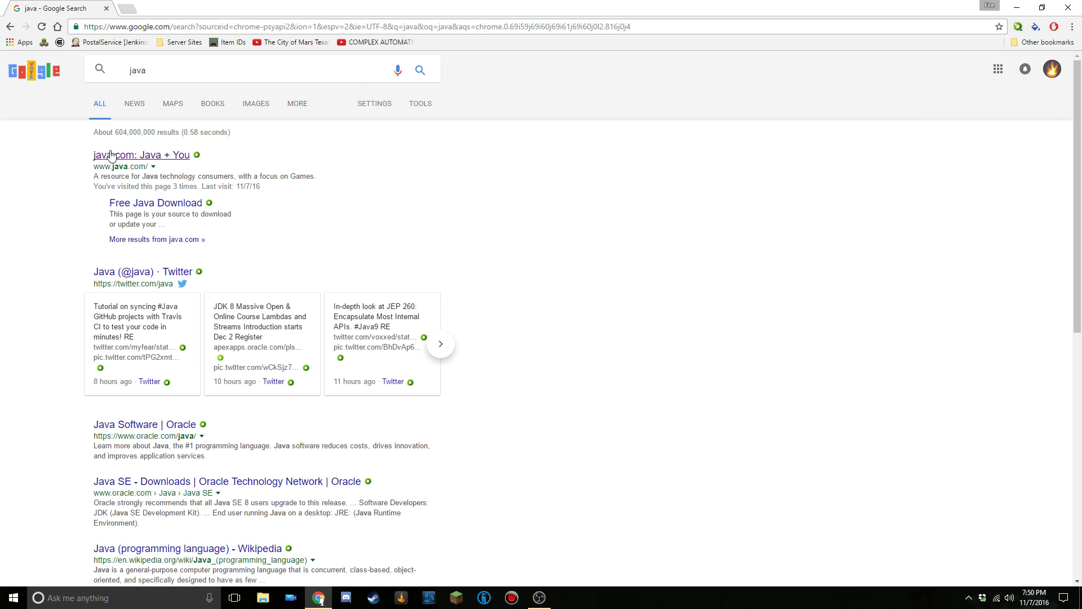
left_click(118, 156)
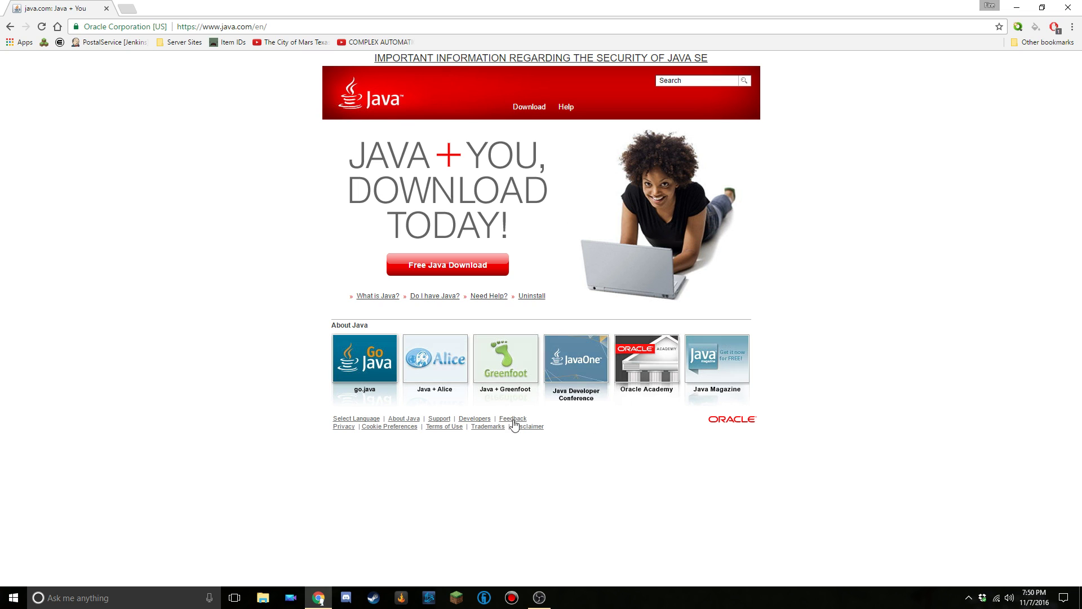
left_click(496, 266)
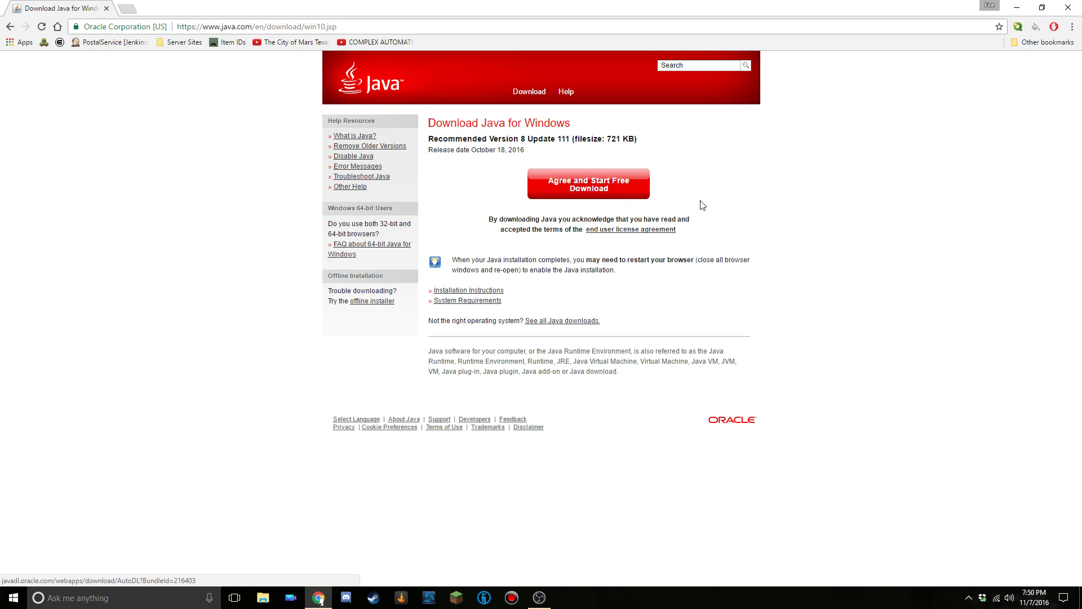
left_click(568, 321)
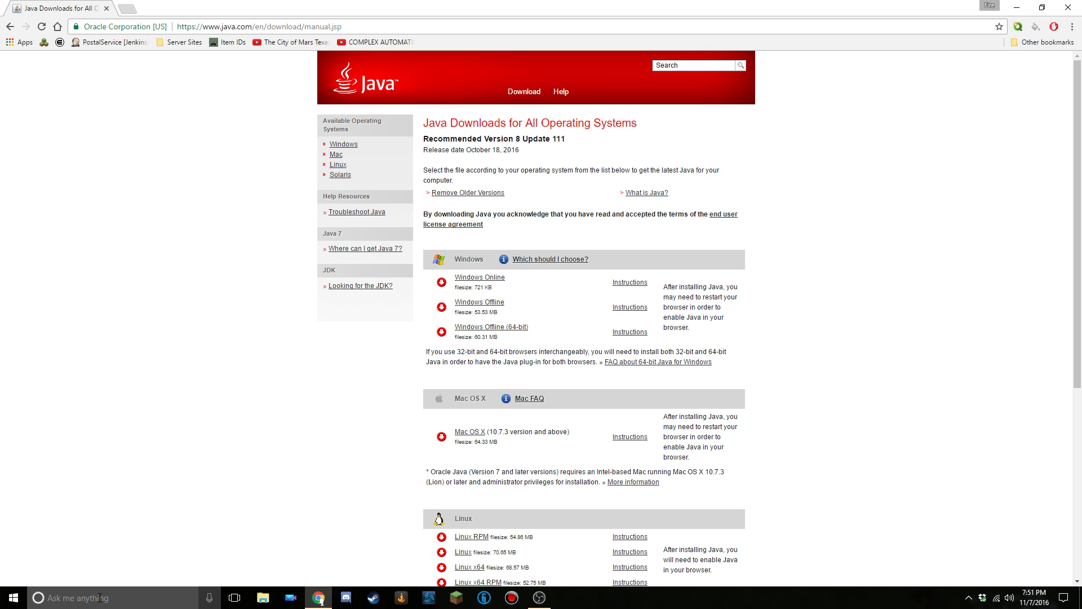
Check the computer's system type and installed memory on the Control Panel's System page, and close it.
left_click(169, 598)
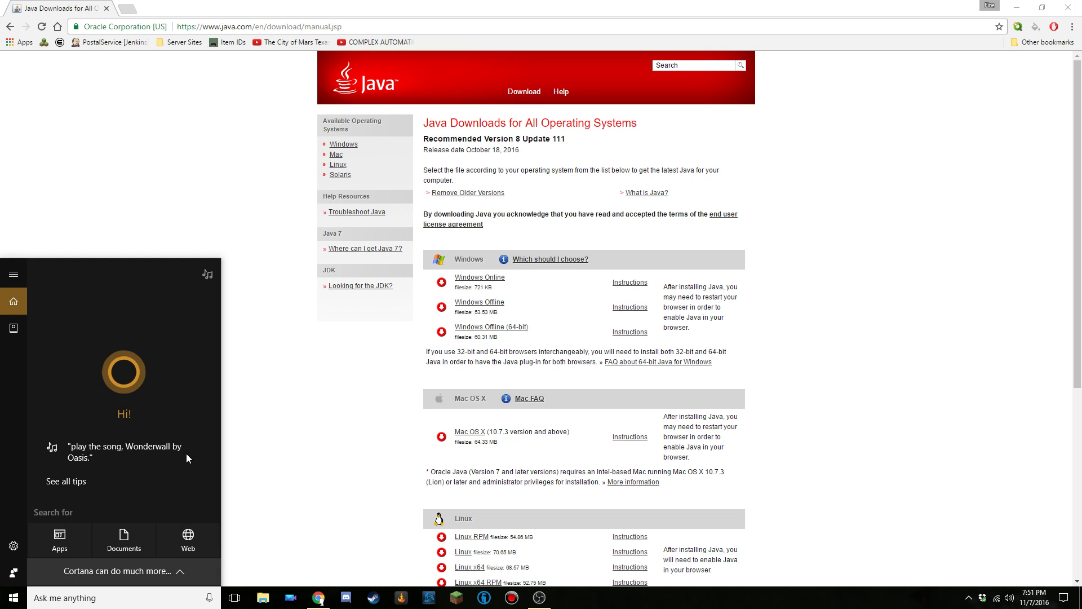
type("control")
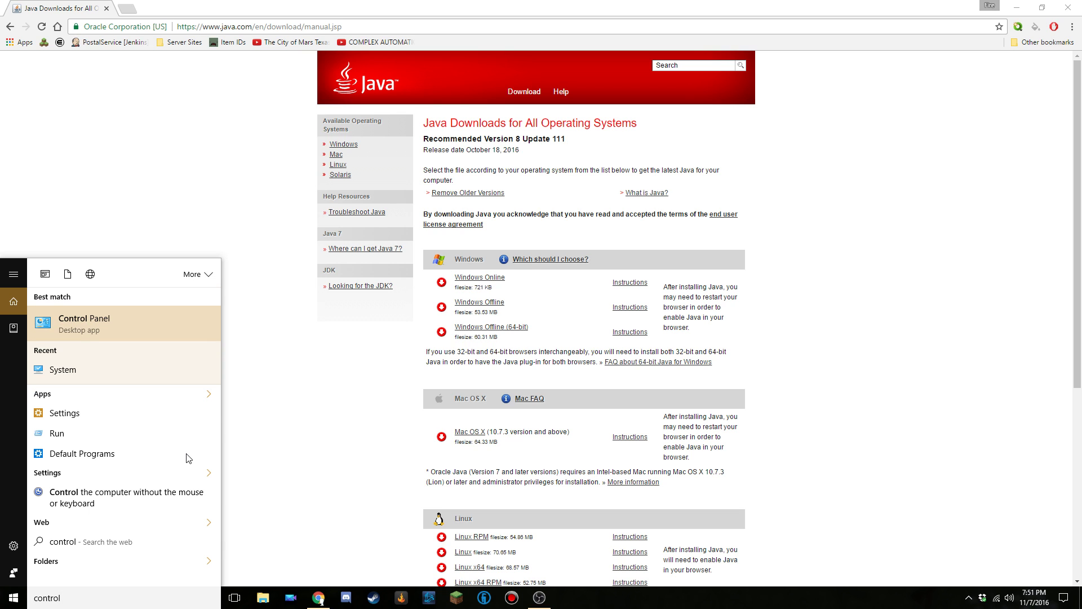
key("Return")
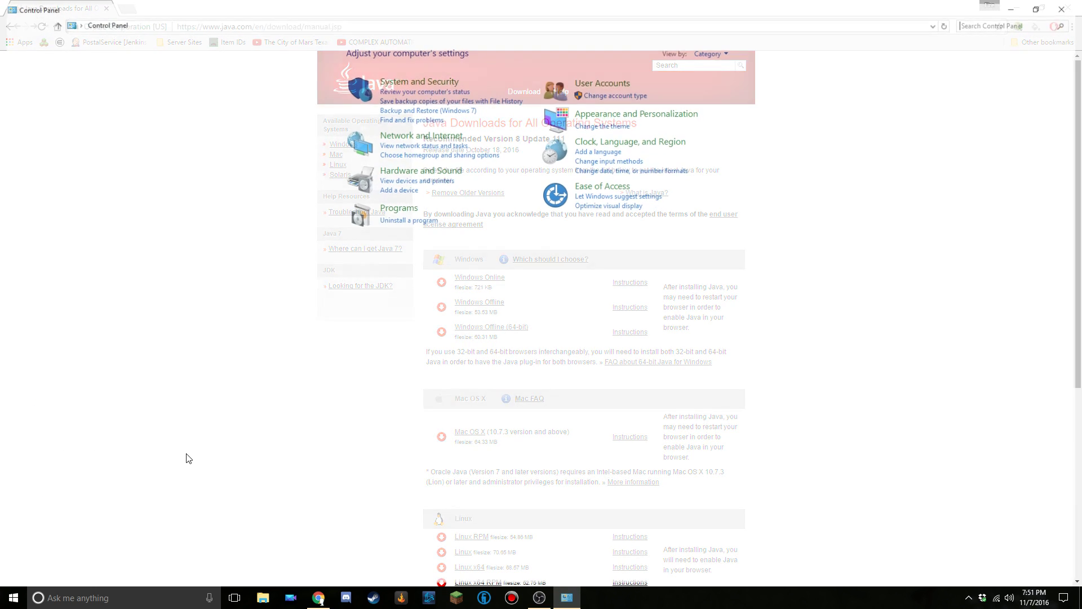
left_click(435, 83)
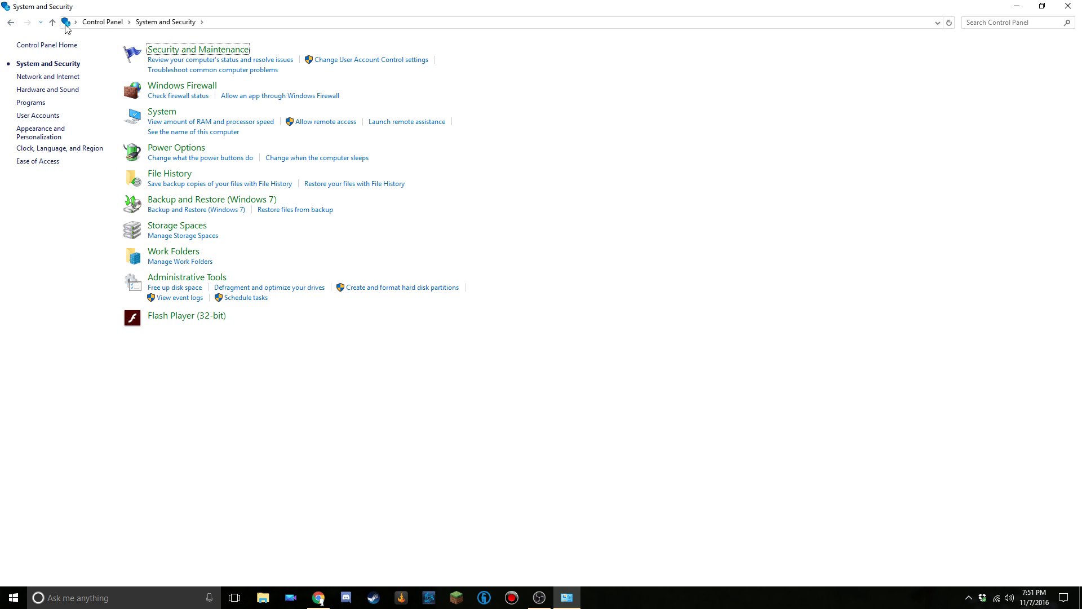
left_click(170, 114)
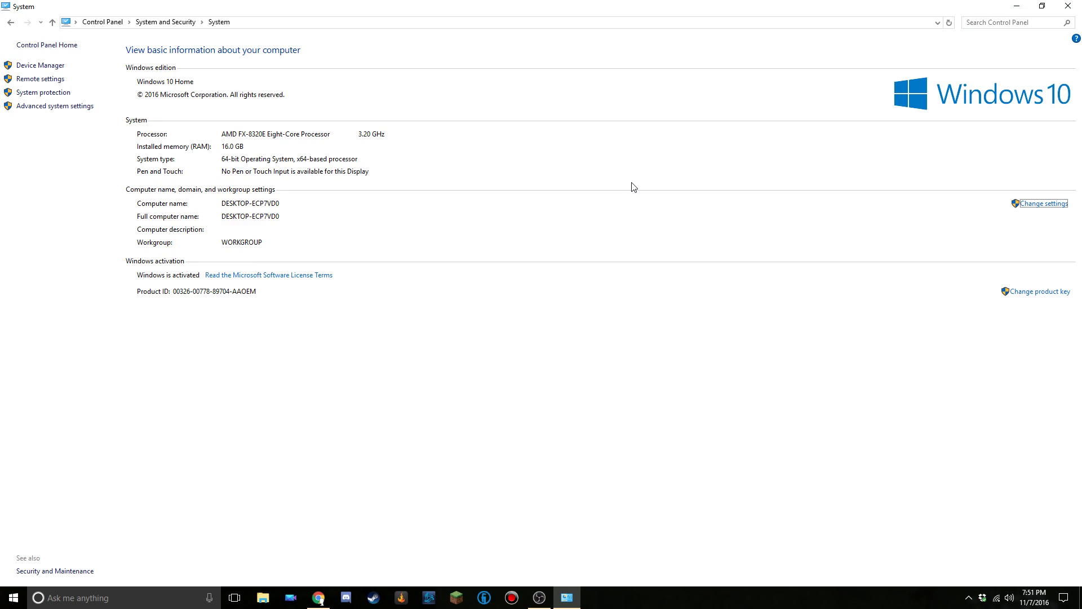
left_click(1068, 5)
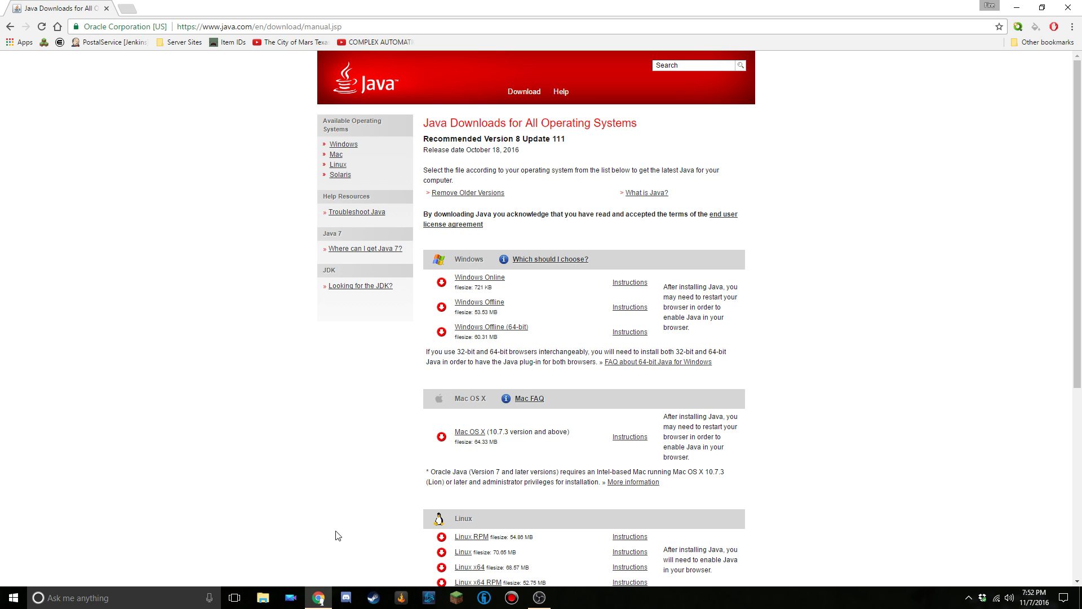
Run jre-8u111-windows-x64.exe from the Downloads folder and install Java, closing the setup once complete.
left_click(1018, 9)
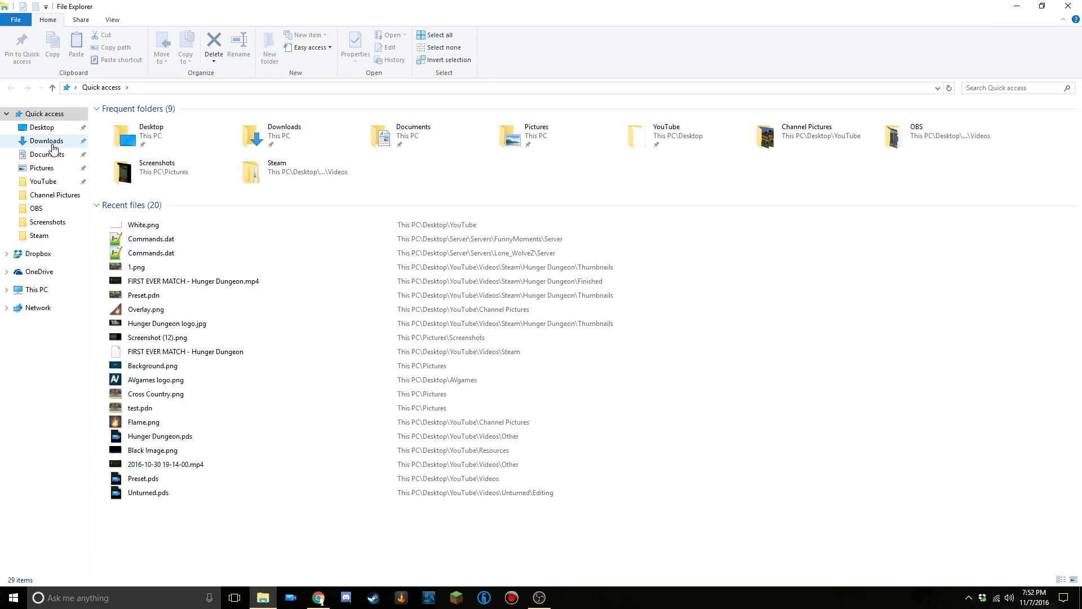
left_click(51, 141)
left_click(251, 128)
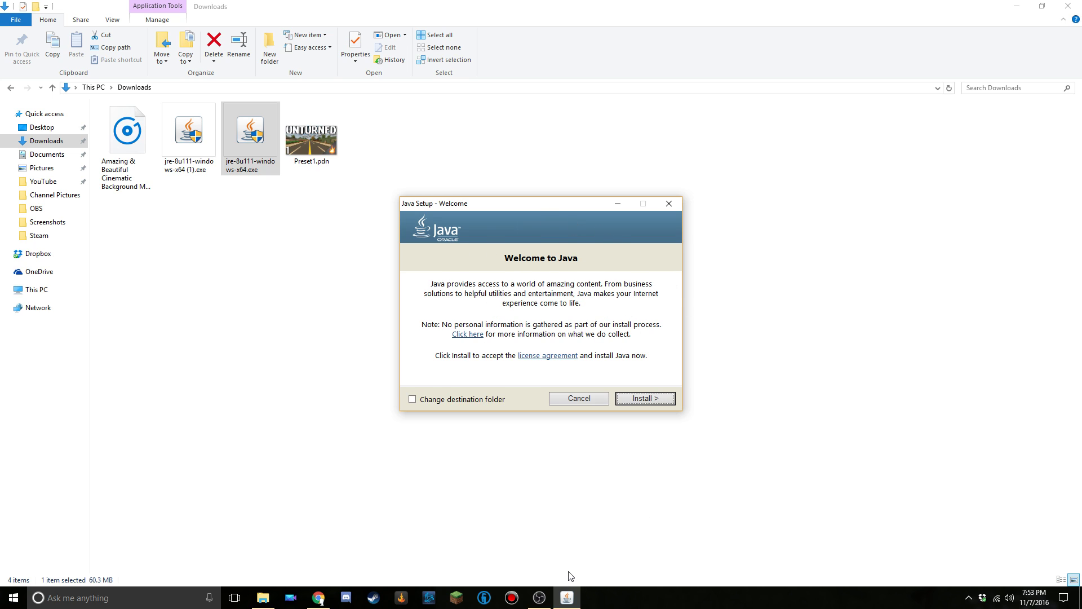
mouse_move(571, 597)
left_click(672, 399)
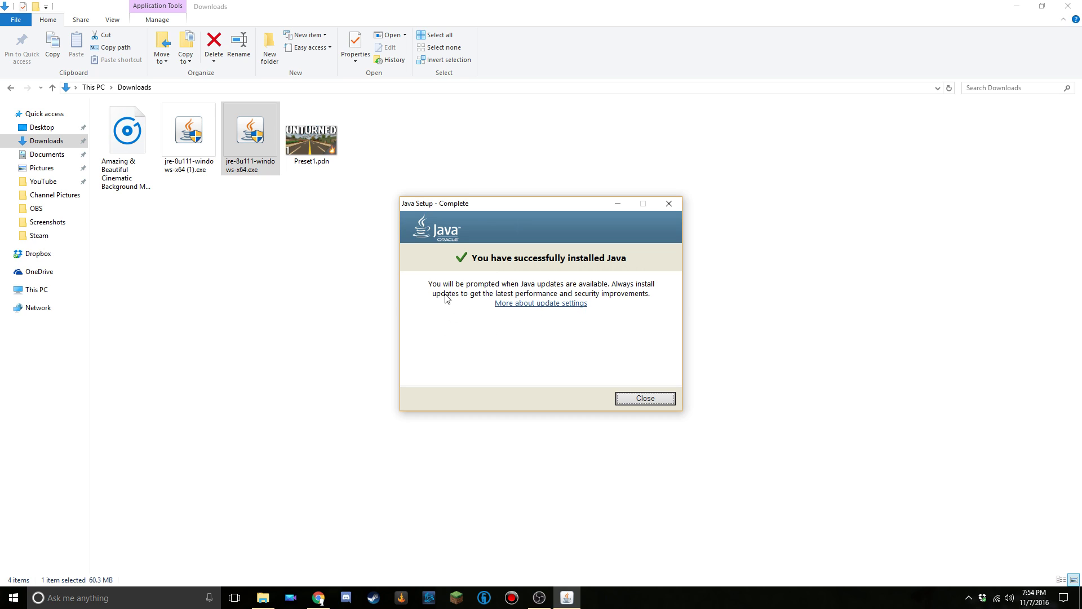
left_click(638, 401)
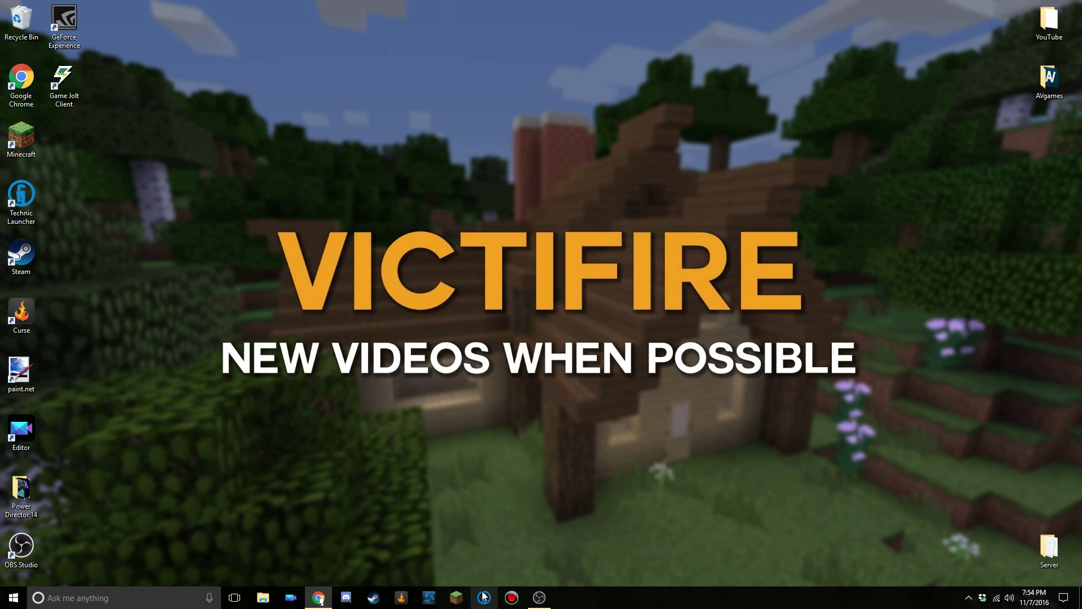
Open the Technic Launcher's Java settings and review the selectable Minecraft Java versions.
left_click(489, 591)
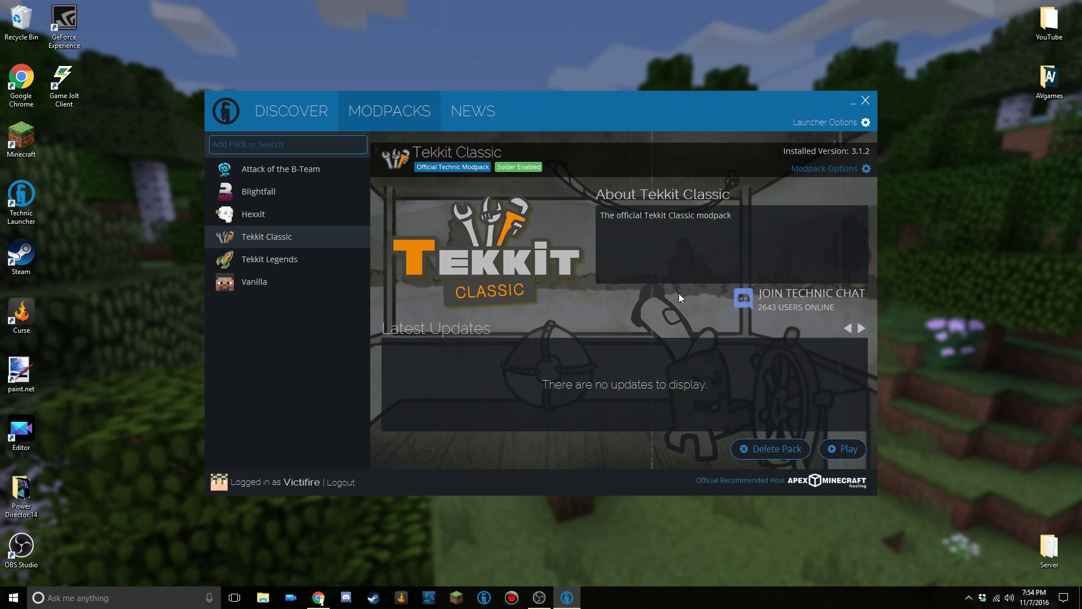
left_click(805, 125)
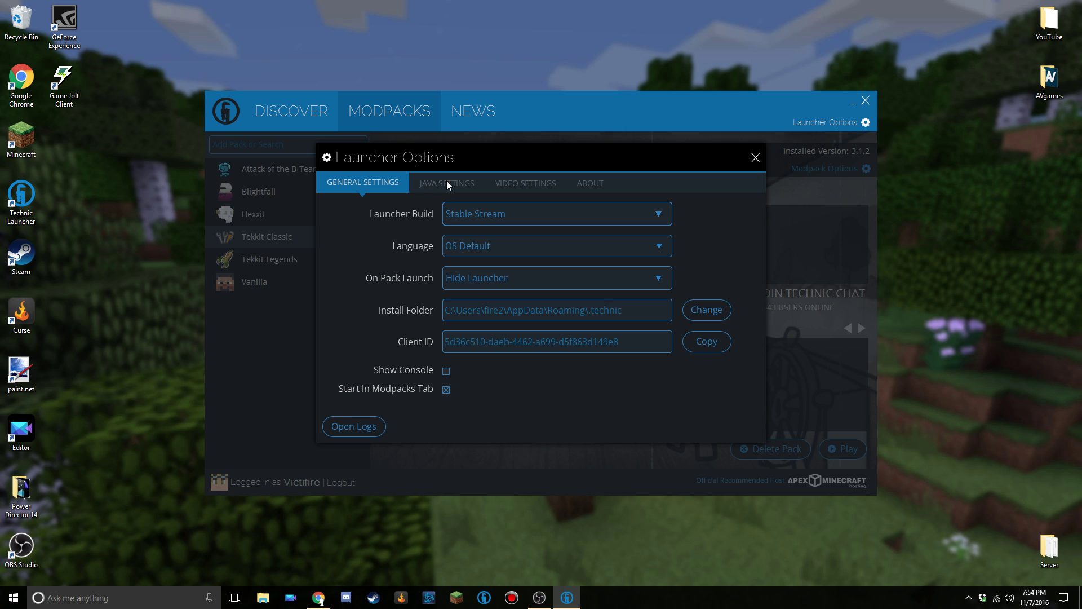
left_click(460, 185)
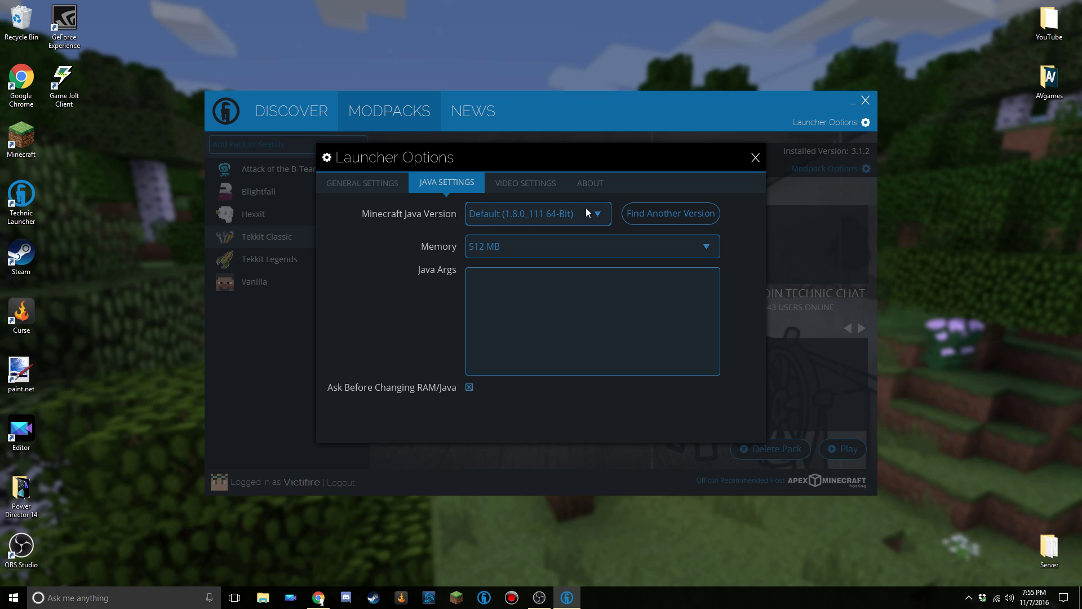
left_click(599, 217)
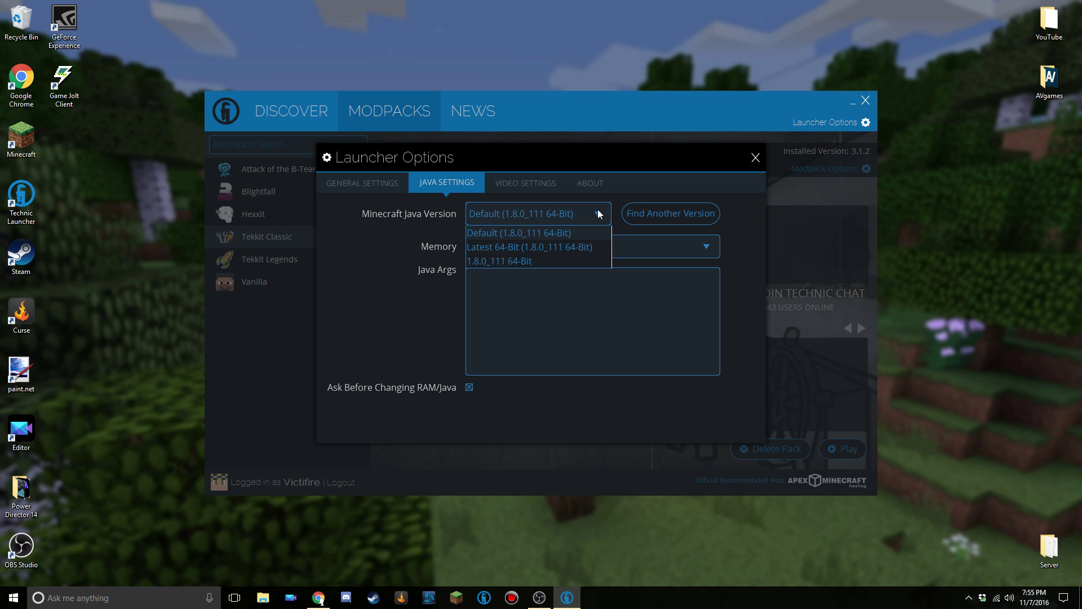
left_click(599, 214)
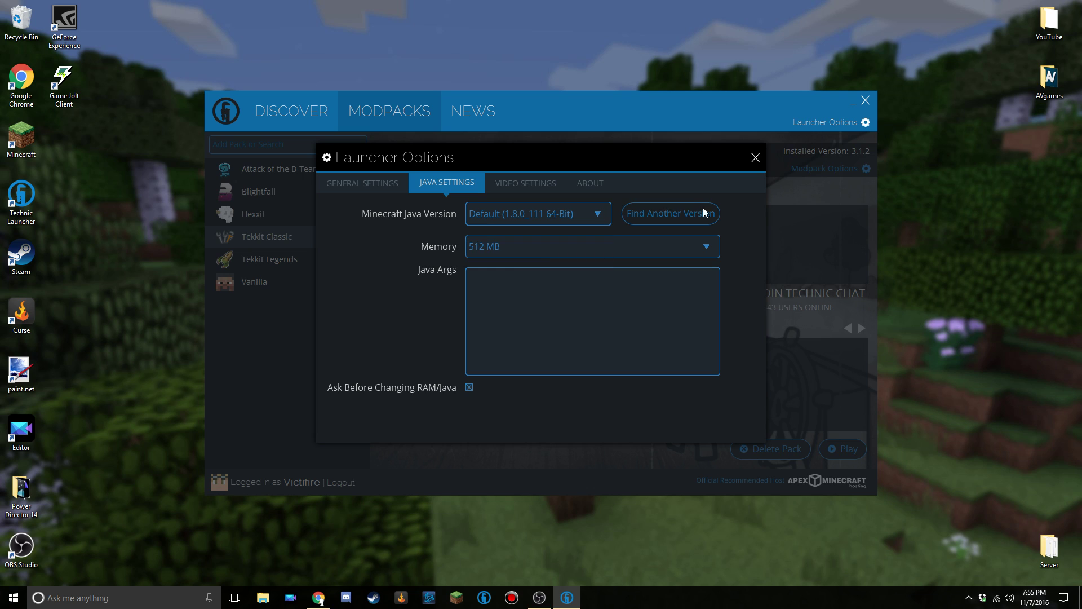
Set the launcher's memory allocation to 6 GB.
left_click(707, 246)
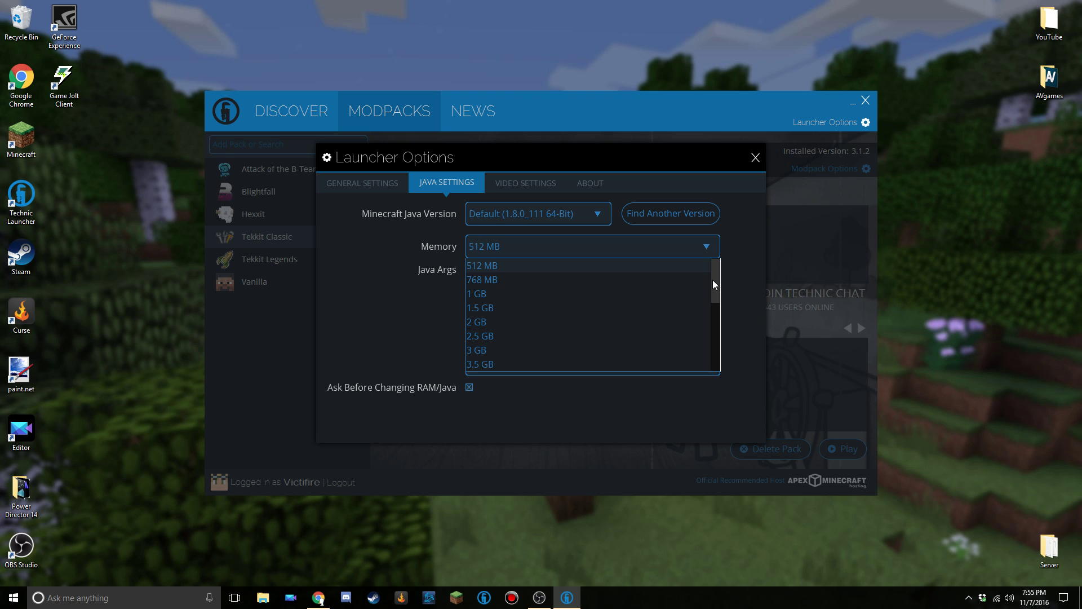
left_click_drag(716, 283, 718, 368)
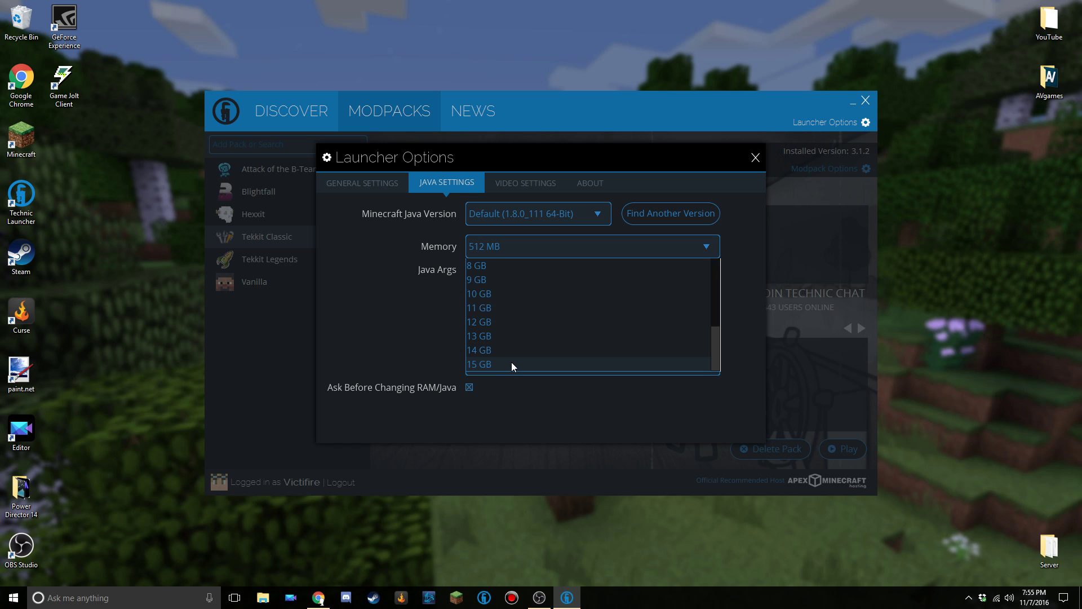
scroll(569, 346, "up", 3)
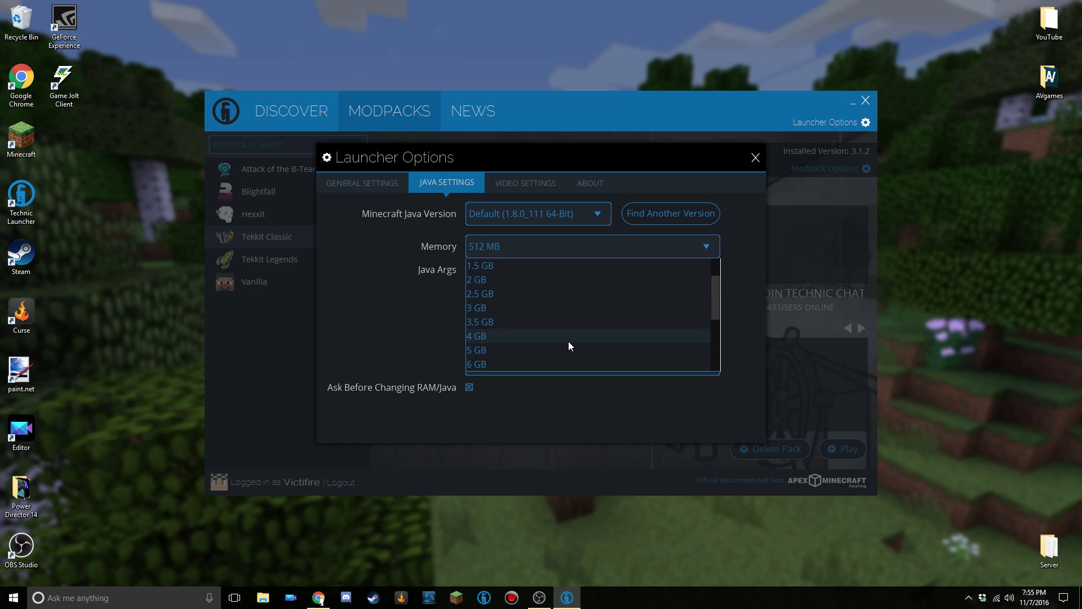
left_click(561, 364)
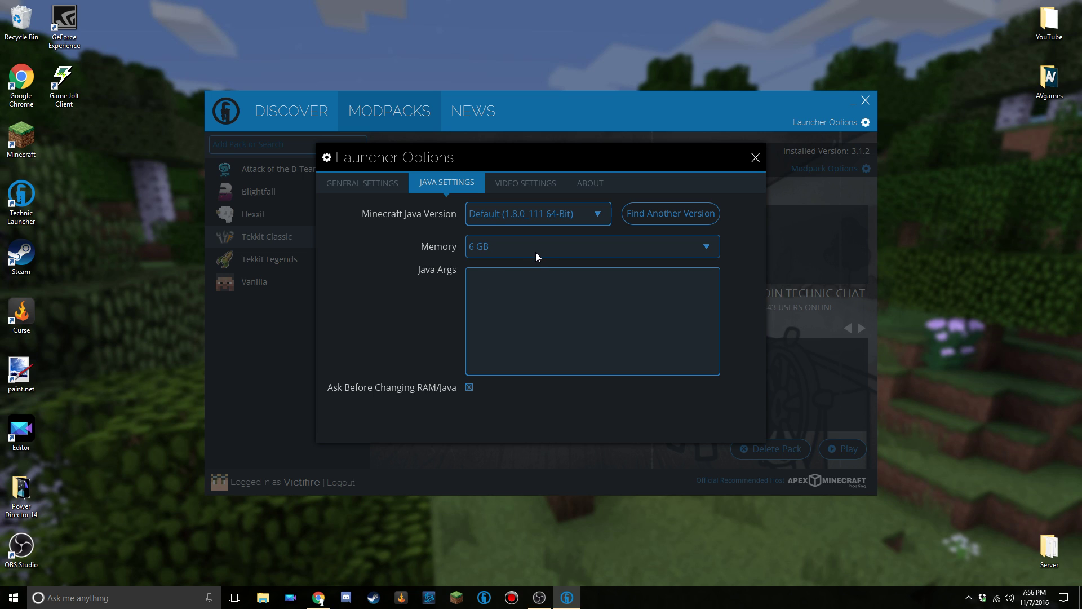
Review the lower memory allocation choices, and close the launcher options and the Technic Launcher.
left_click(570, 247)
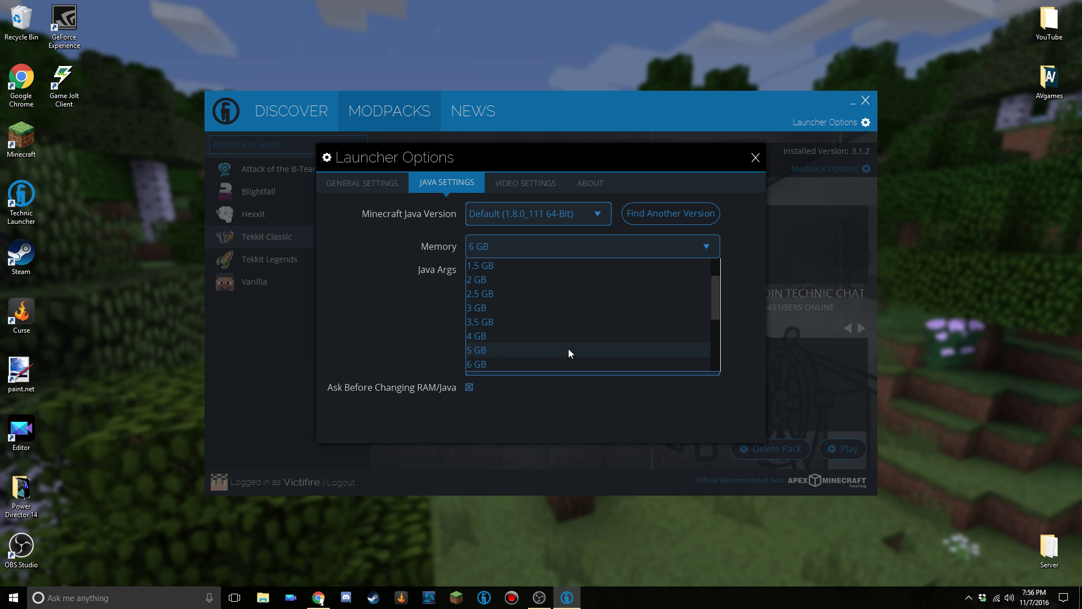
scroll(573, 350, "up", 1)
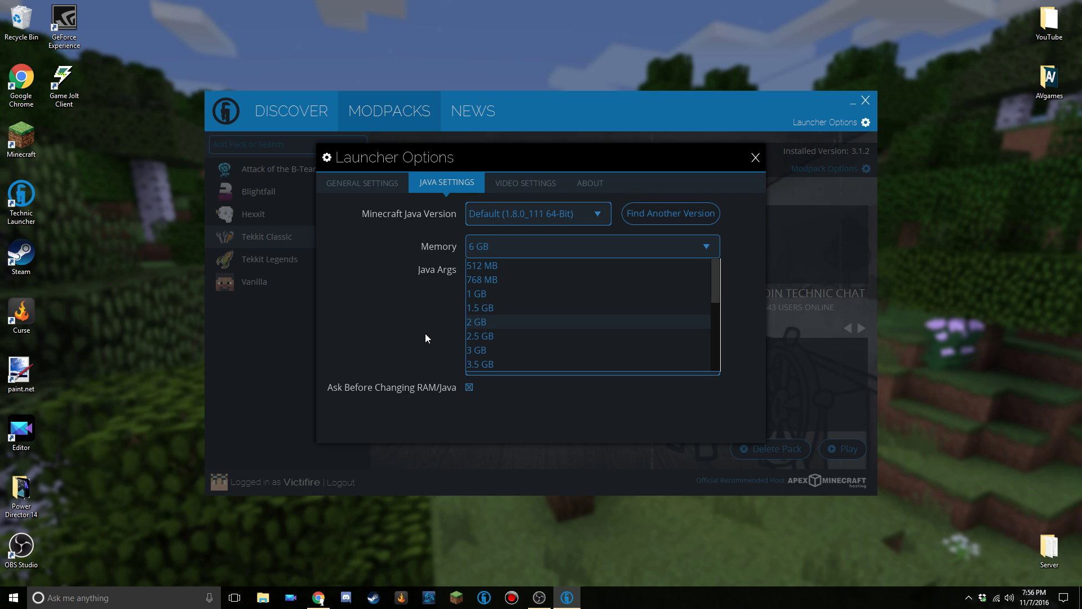
left_click(712, 247)
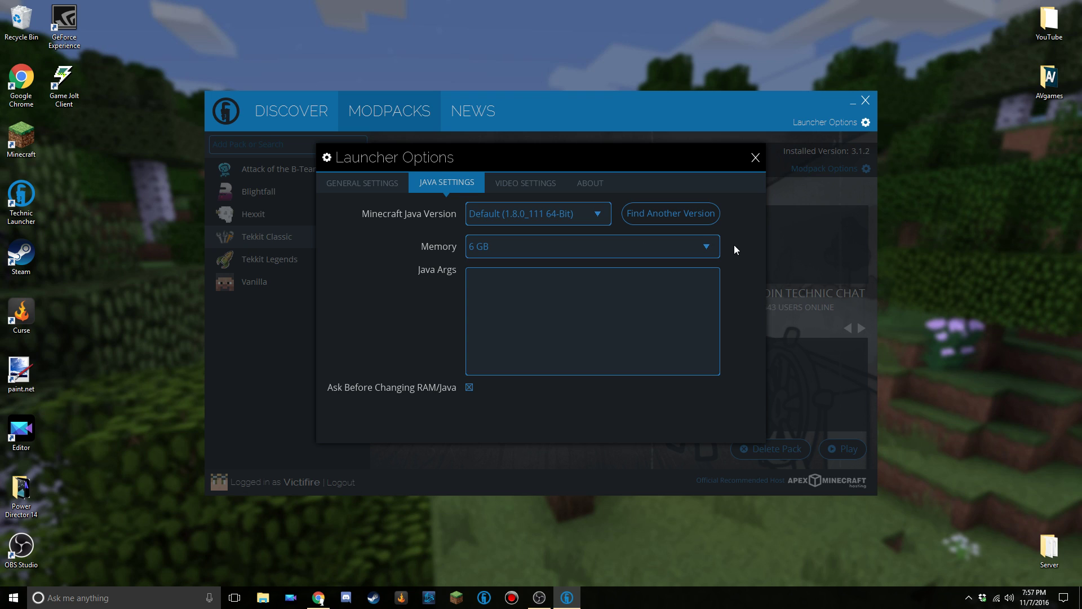
left_click(755, 158)
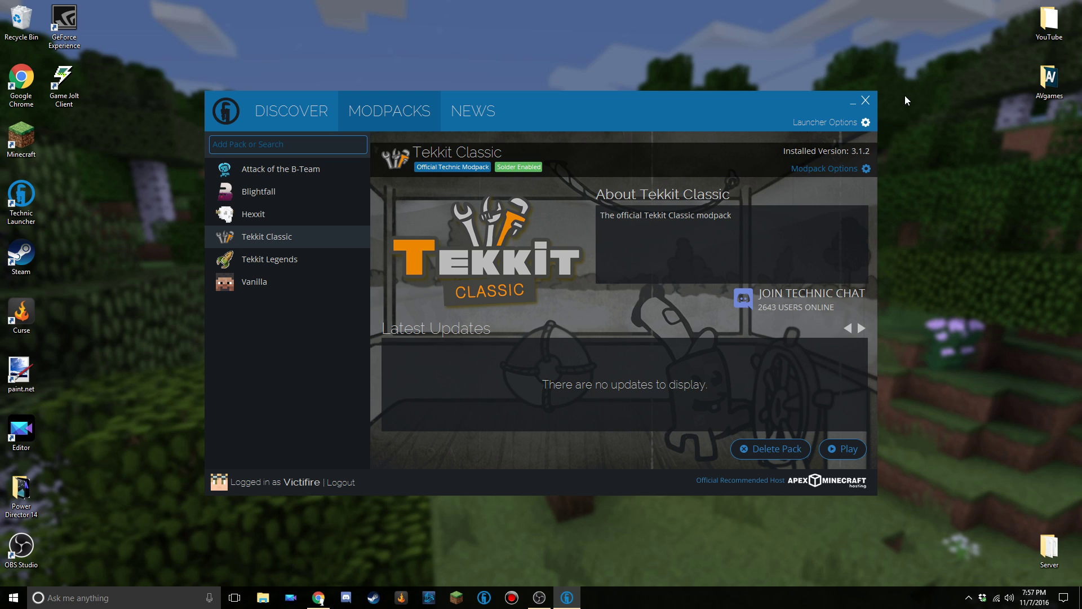
left_click(866, 102)
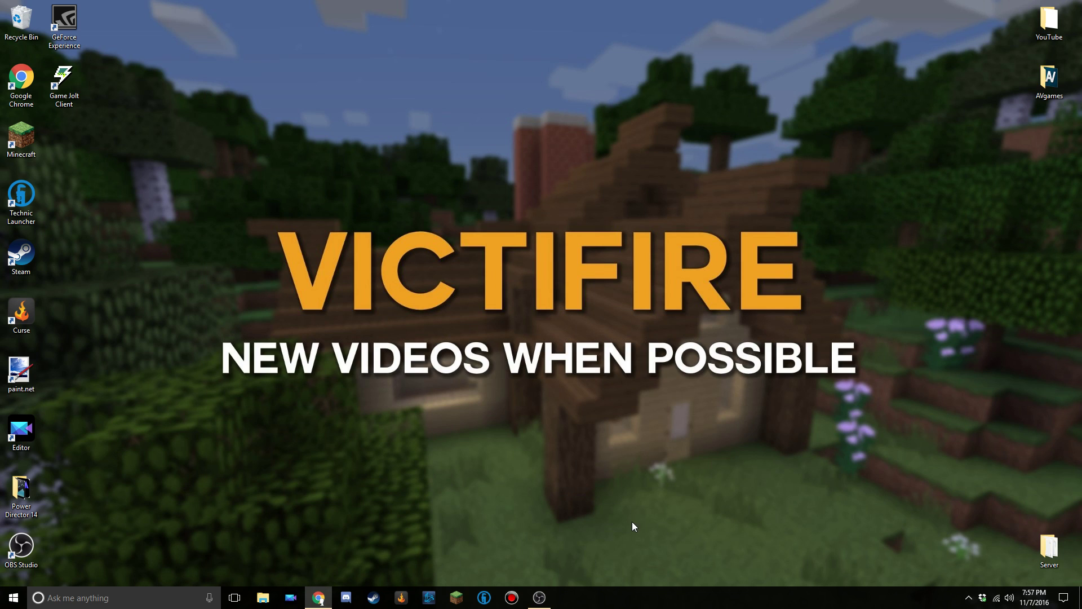